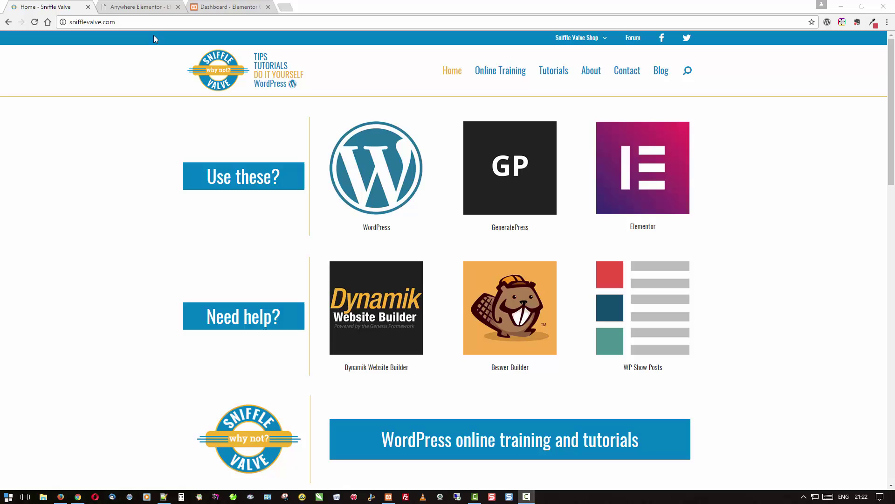
- View the Anywhere Elementor page, return to Sniffle Valve home, then bring up the local GeneratePress site
{"action": "left_click", "coordinate": [145, 7]}
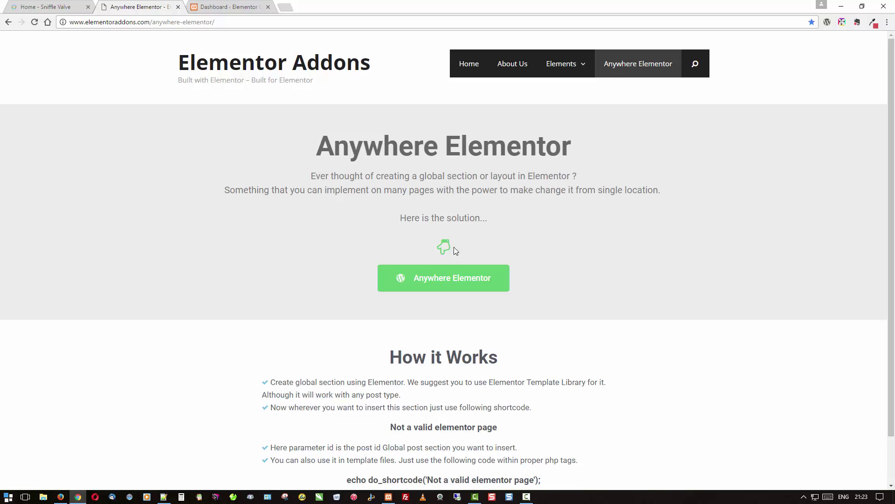
{"action": "left_click", "coordinate": [49, 8]}
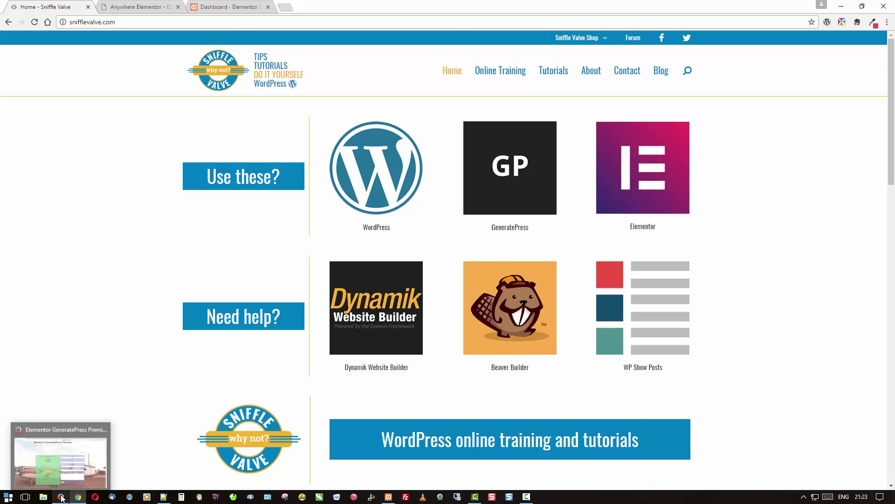
{"action": "left_click", "coordinate": [99, 472]}
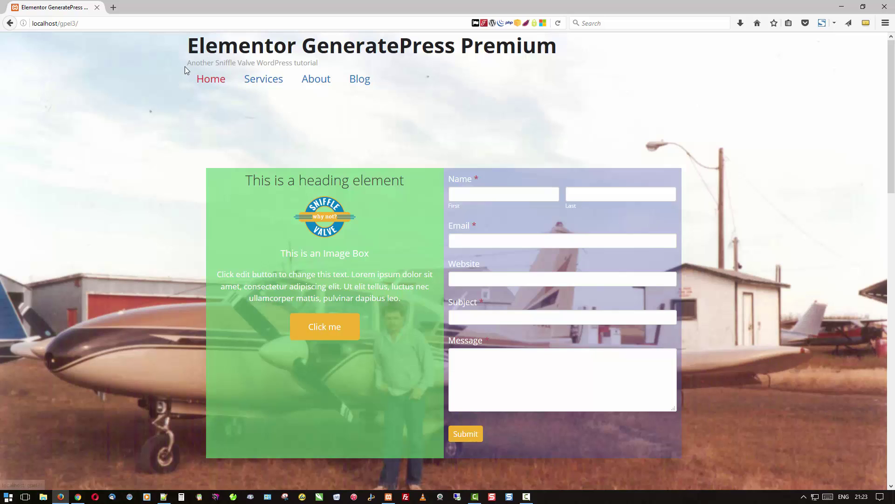
- Compare the headers on the local site's Services, About, Blog and home pages, then return to Sniffle Valve
{"action": "left_click", "coordinate": [268, 83]}
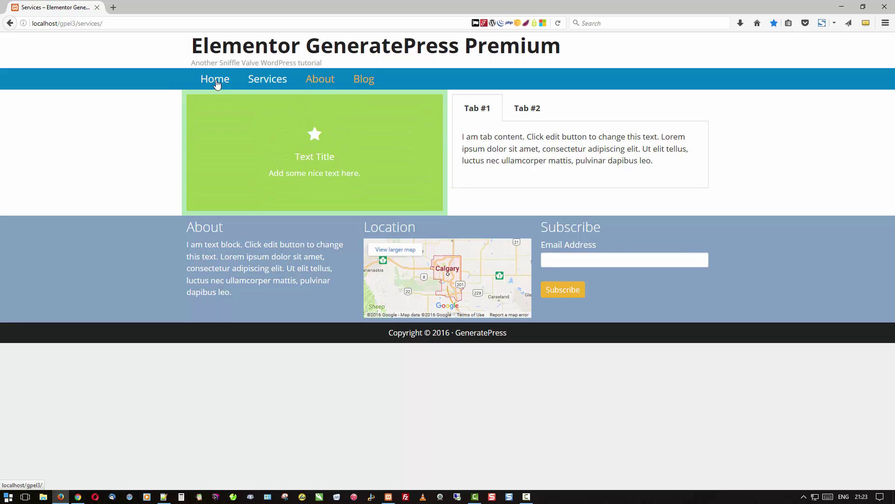
{"action": "mouse_move", "coordinate": [304, 165]}
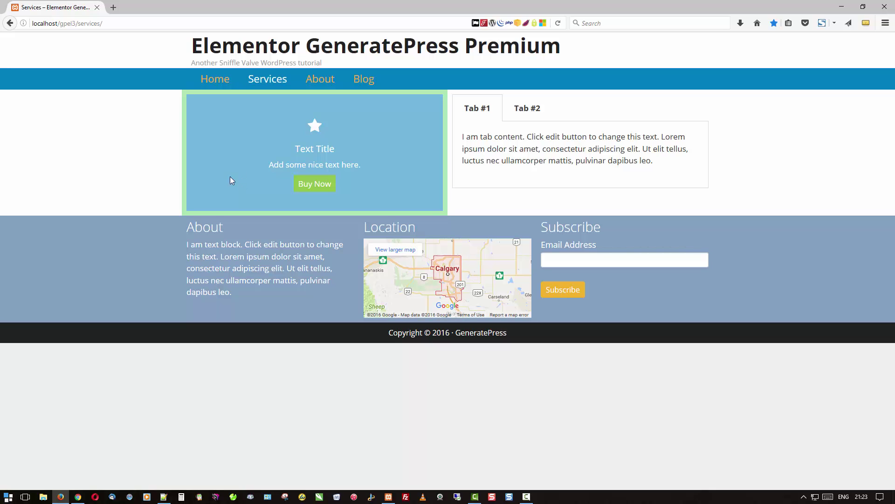
{"action": "left_click", "coordinate": [202, 83]}
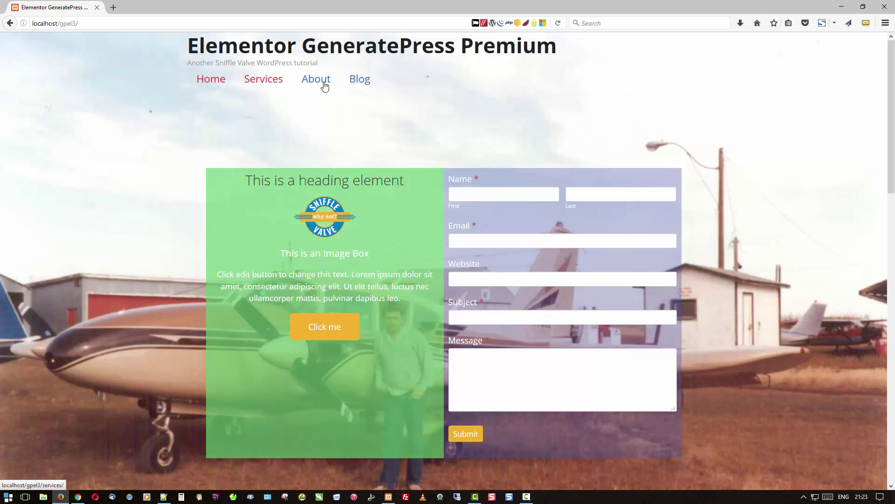
{"action": "left_click", "coordinate": [266, 83]}
{"action": "left_click", "coordinate": [320, 82]}
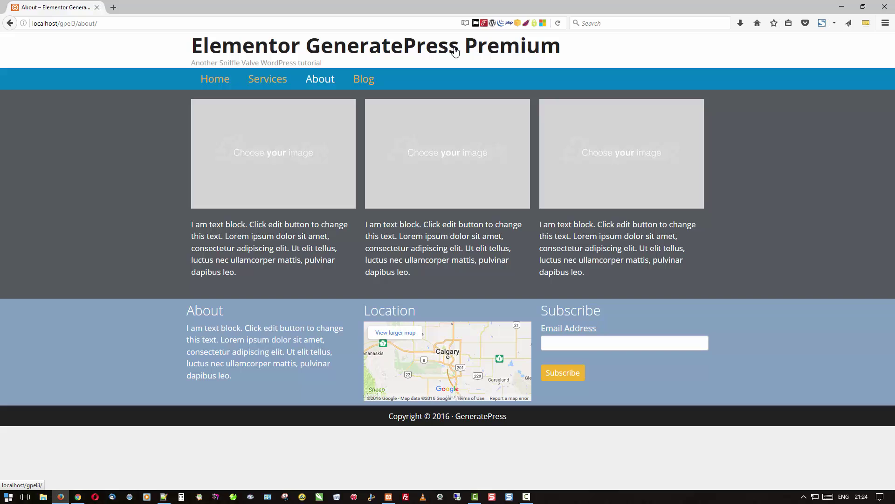
{"action": "left_click", "coordinate": [365, 78]}
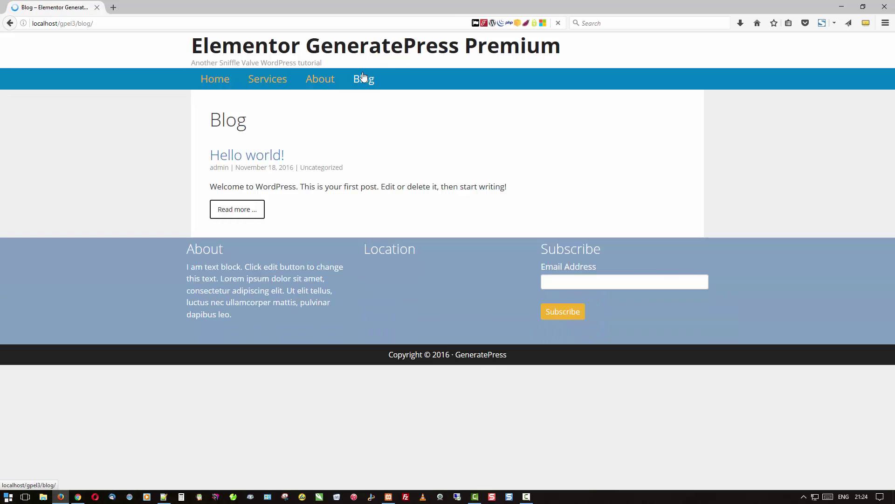
{"action": "left_click", "coordinate": [230, 79]}
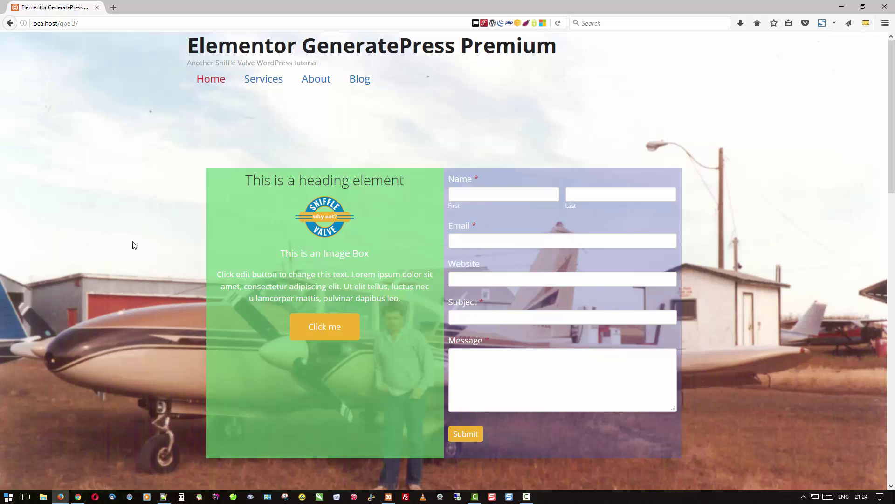
{"action": "left_click", "coordinate": [78, 497]}
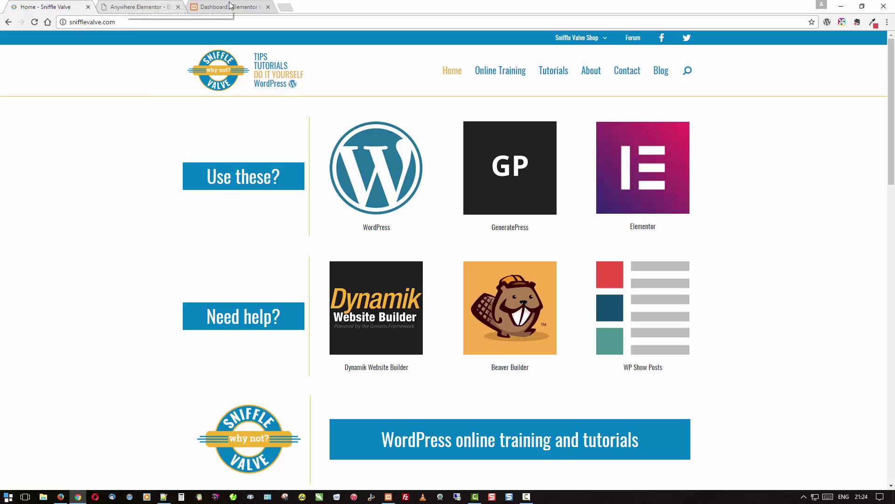
- Close the Anywhere Elementor tab and edit el-header with Elementor from the dashboard's Pages list
{"action": "left_click", "coordinate": [177, 7]}
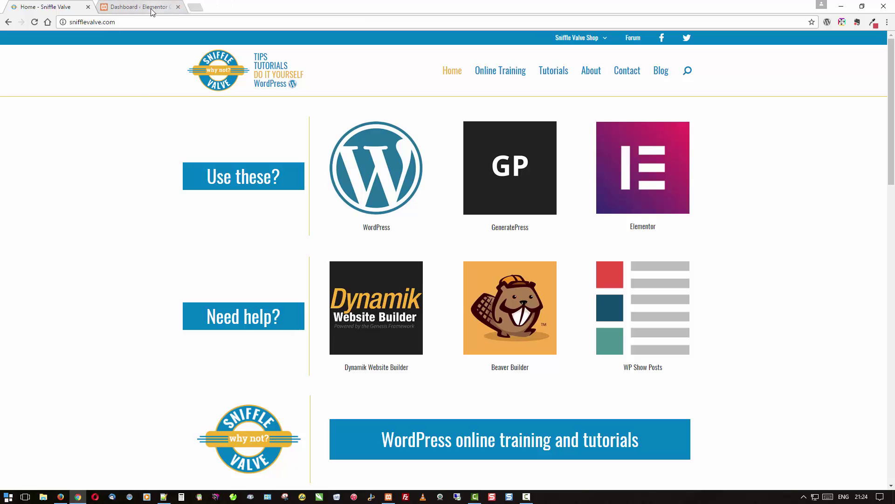
{"action": "left_click", "coordinate": [148, 8]}
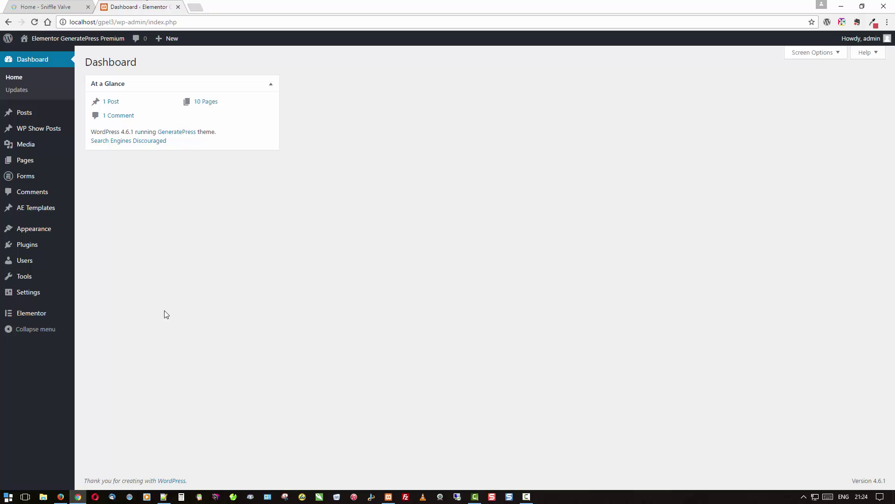
{"action": "left_click", "coordinate": [24, 164]}
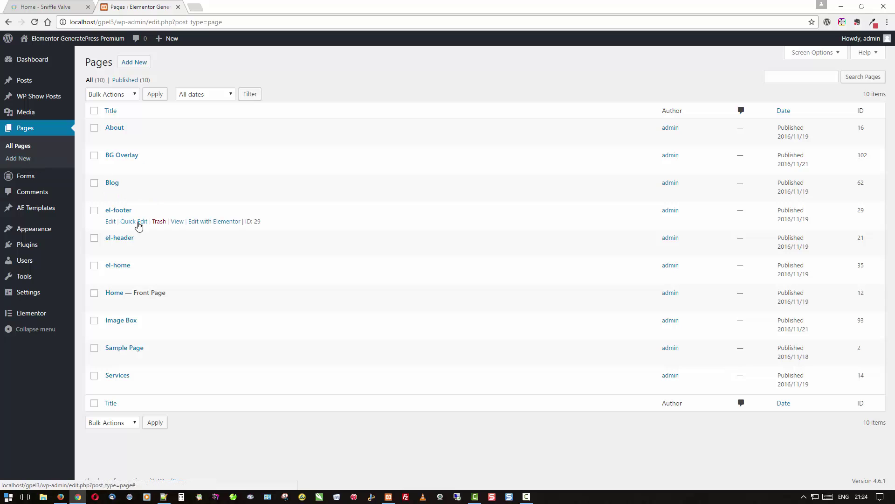
{"action": "mouse_move", "coordinate": [130, 240]}
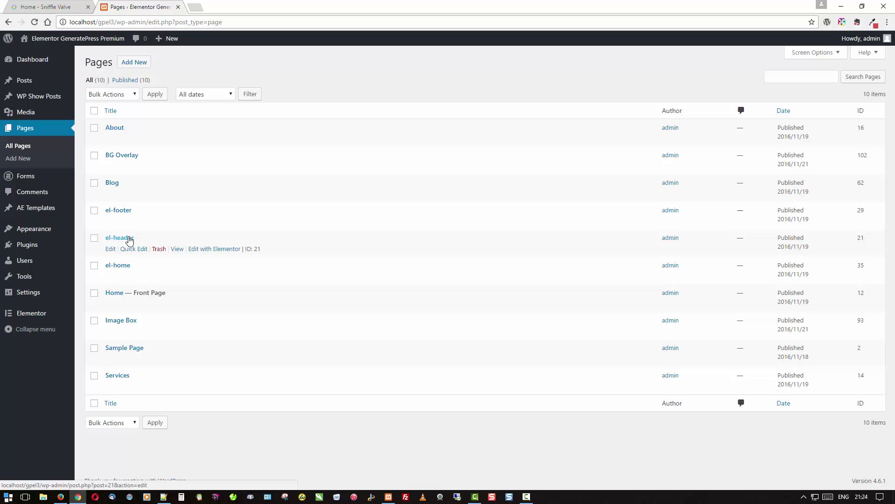
{"action": "left_click", "coordinate": [215, 251]}
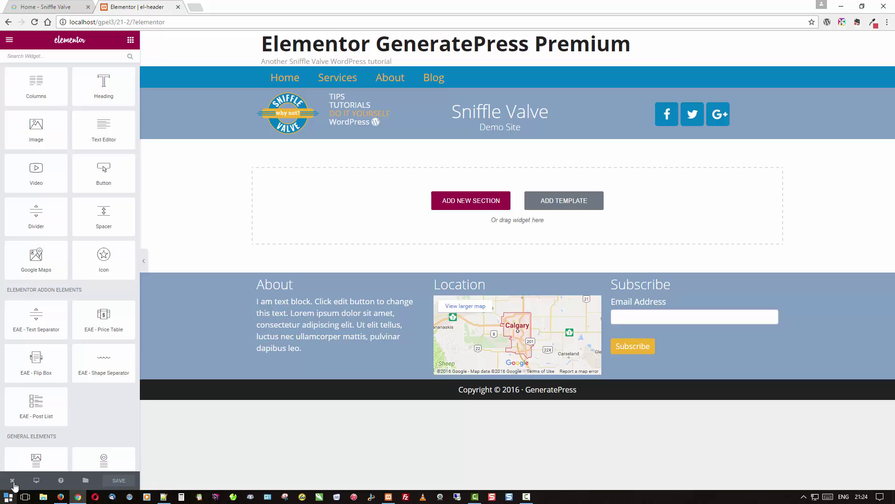
- Exit the el-header editor to the dashboard and open Elementor's My Library of six saved templates
{"action": "mouse_move", "coordinate": [13, 483]}
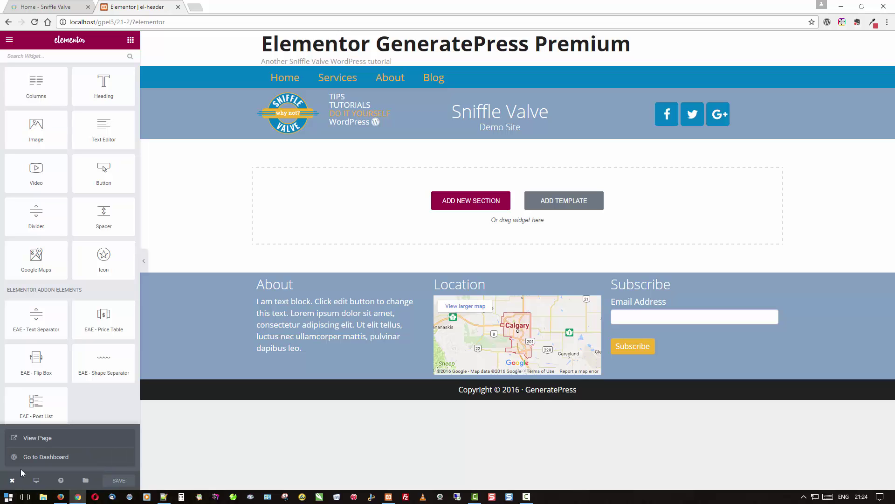
{"action": "left_click", "coordinate": [32, 456]}
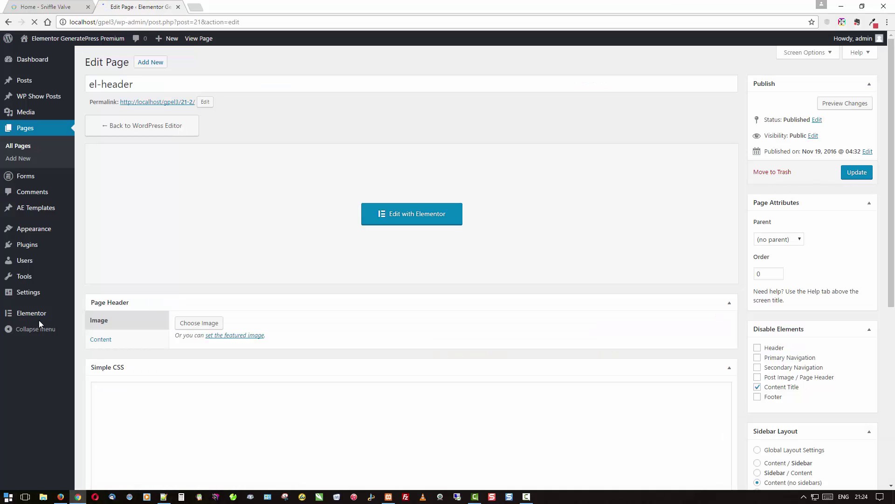
{"action": "mouse_move", "coordinate": [27, 221]}
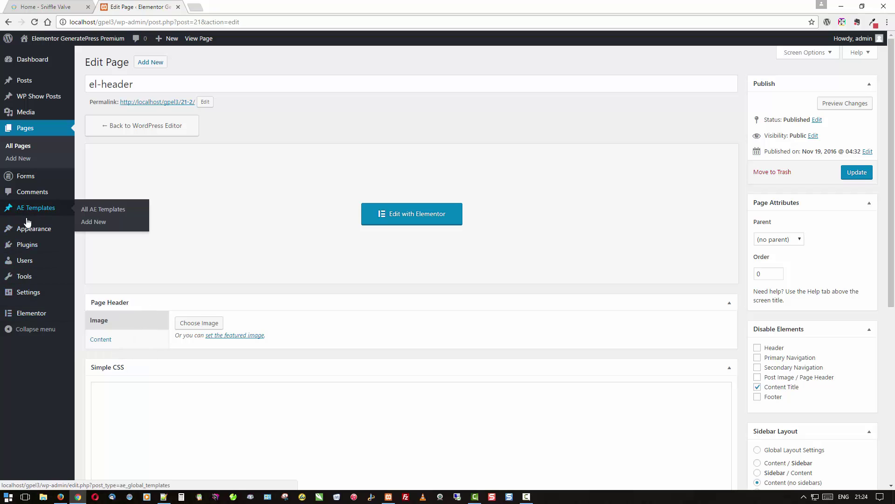
{"action": "mouse_move", "coordinate": [24, 311]}
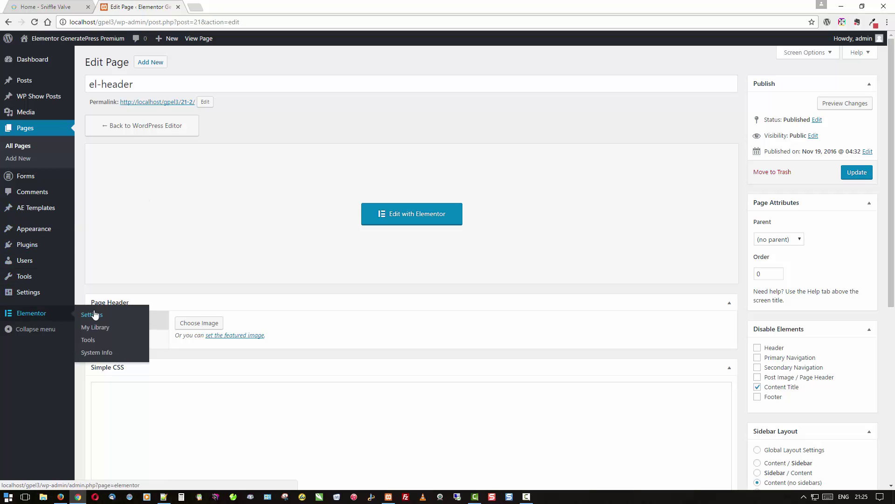
{"action": "left_click", "coordinate": [97, 328]}
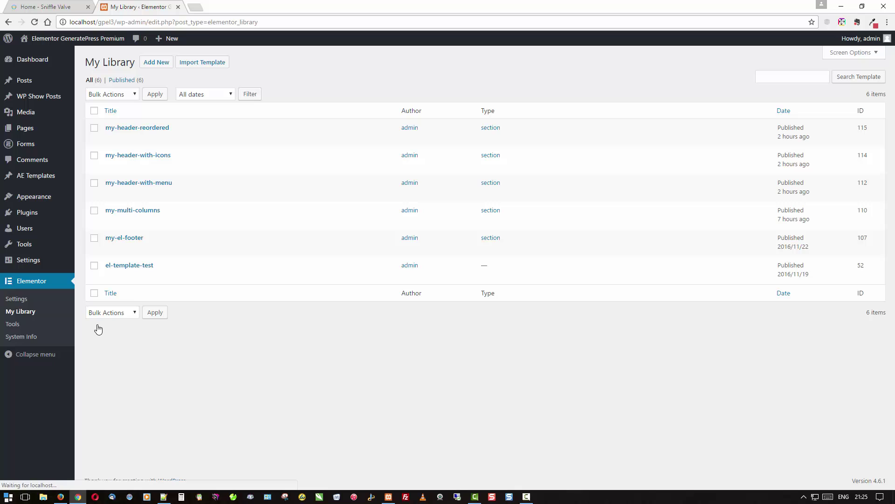
{"action": "mouse_move", "coordinate": [156, 128]}
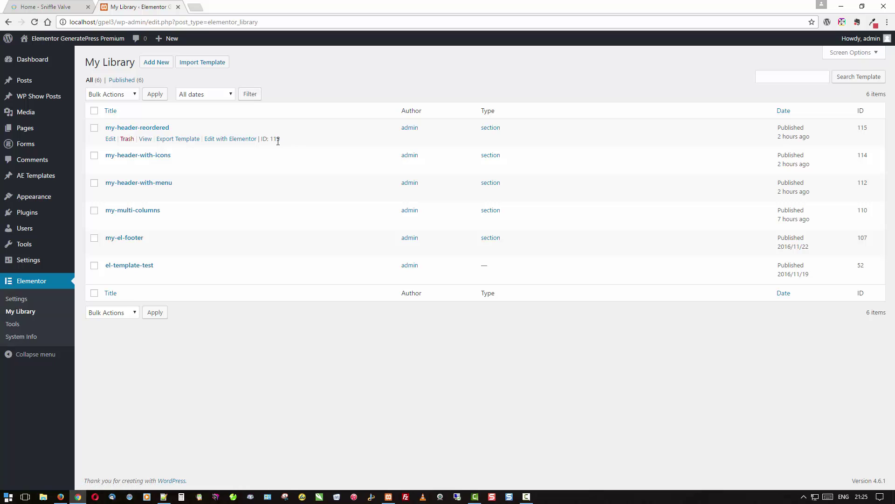
- Open my-header-reordered in Elementor to view its header, then exit to its Edit Template page
{"action": "left_click", "coordinate": [239, 140]}
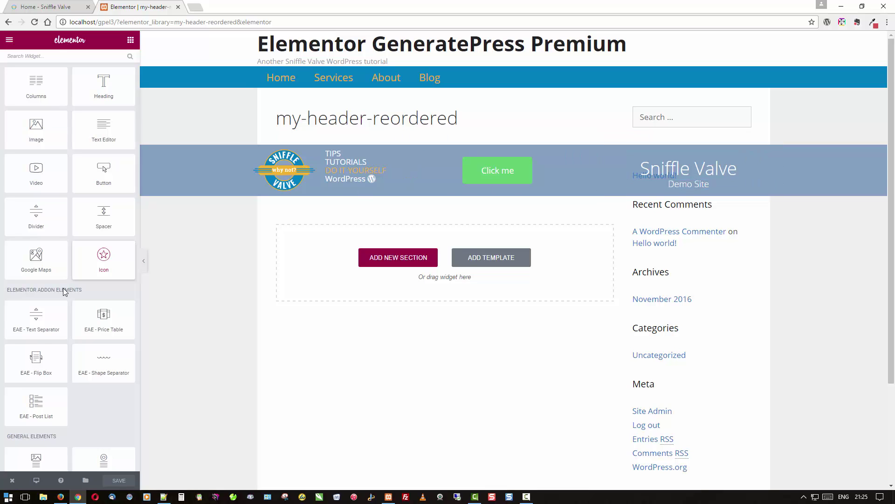
{"action": "mouse_move", "coordinate": [12, 484]}
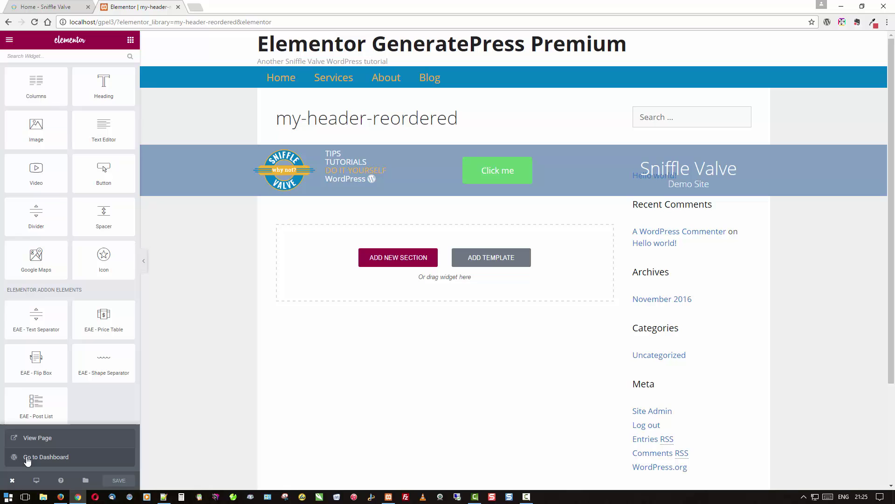
{"action": "left_click", "coordinate": [8, 459]}
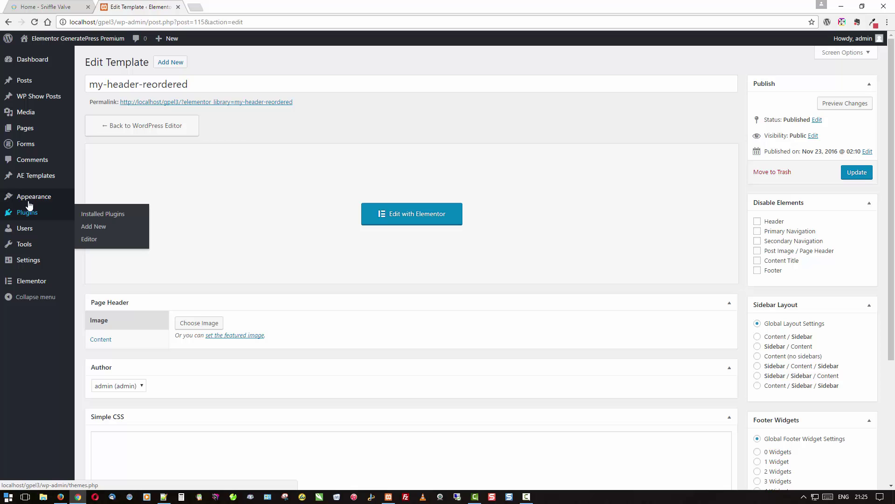
- In Site Identity, check Hide site title and Hide site tagline, Save & Publish, and close the Customizer
{"action": "mouse_move", "coordinate": [30, 202]}
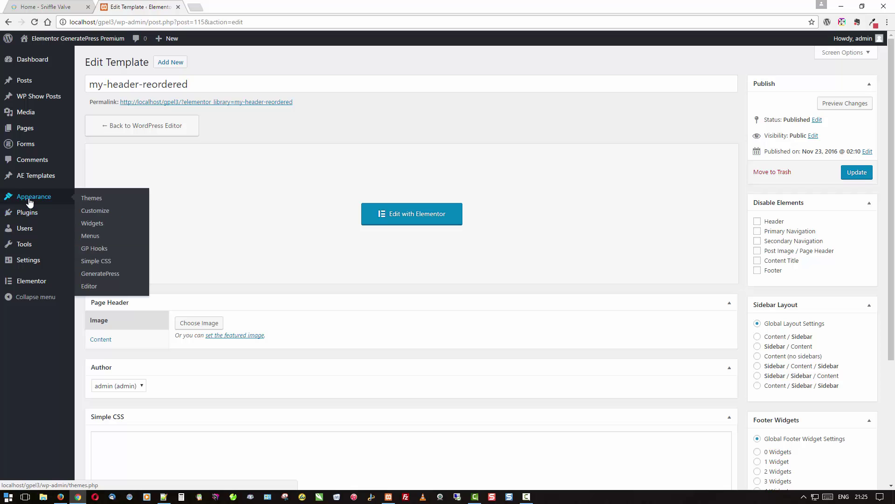
{"action": "left_click", "coordinate": [100, 213]}
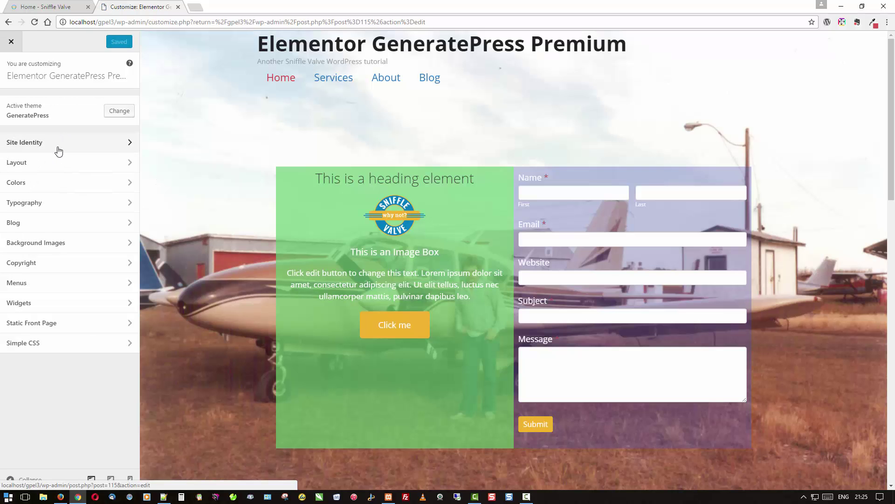
{"action": "left_click", "coordinate": [59, 149]}
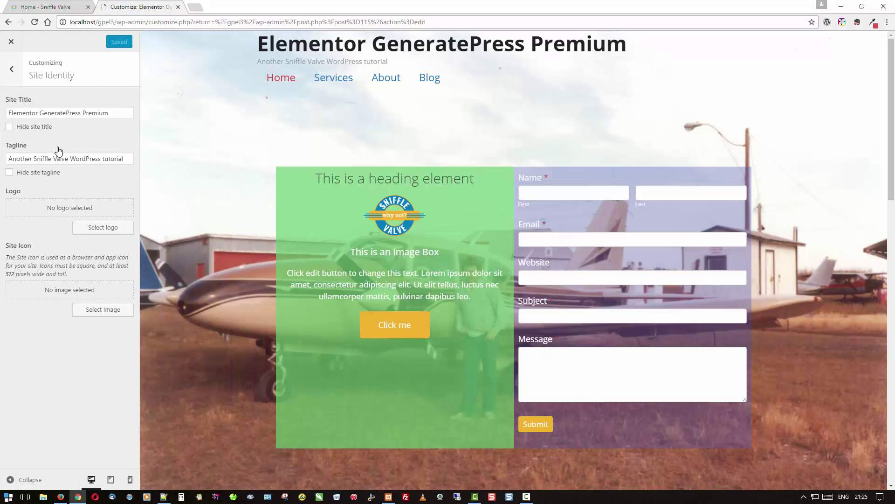
{"action": "left_click", "coordinate": [44, 128]}
{"action": "left_click", "coordinate": [40, 173]}
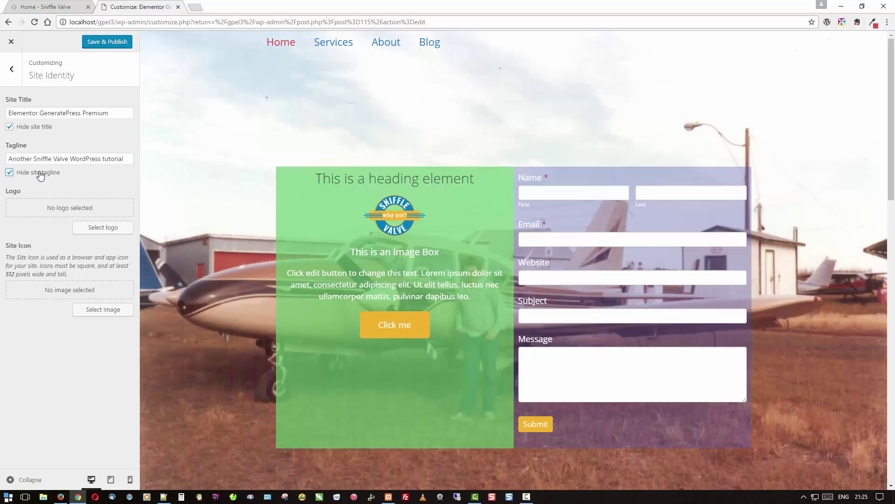
{"action": "left_click", "coordinate": [92, 44]}
{"action": "left_click", "coordinate": [11, 43]}
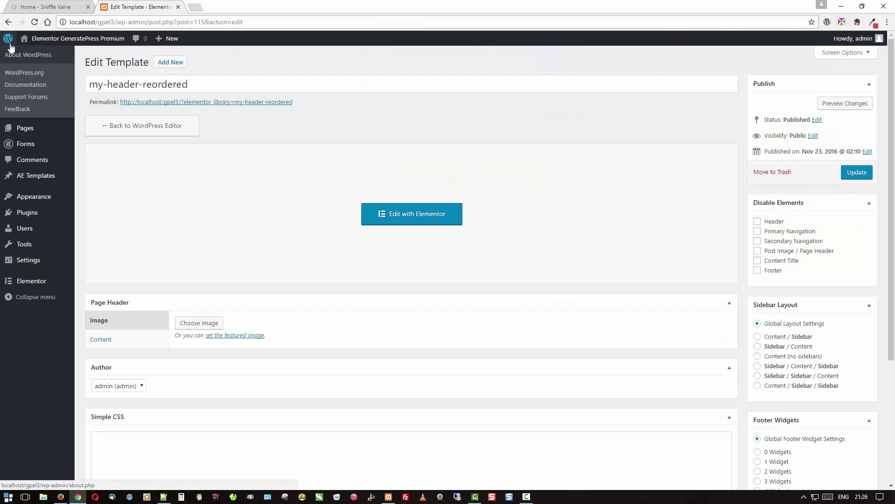
- Open Appearance > GP Hooks, scroll down to Before Header Content, and switch to Notepad for the code
{"action": "mouse_move", "coordinate": [24, 201]}
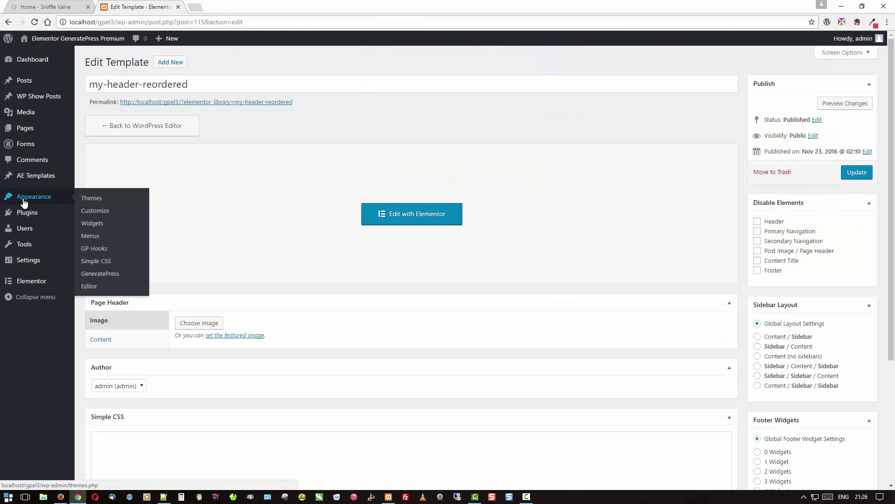
{"action": "left_click", "coordinate": [104, 250]}
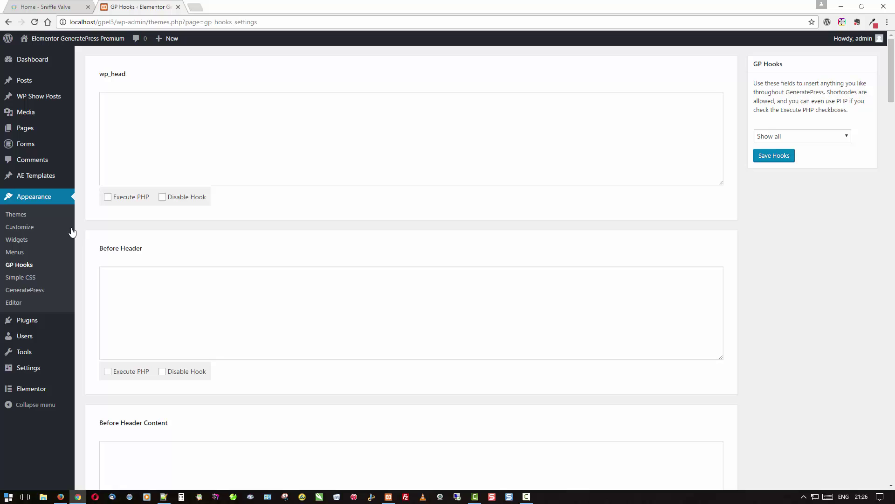
{"action": "scroll", "coordinate": [83, 243], "scroll_direction": "down", "scroll_amount": 4}
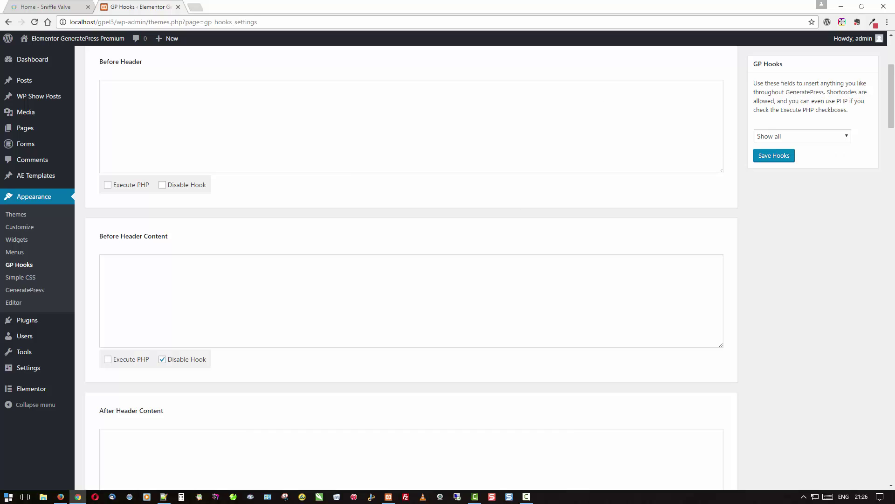
{"action": "key", "text": "alt+Tab"}
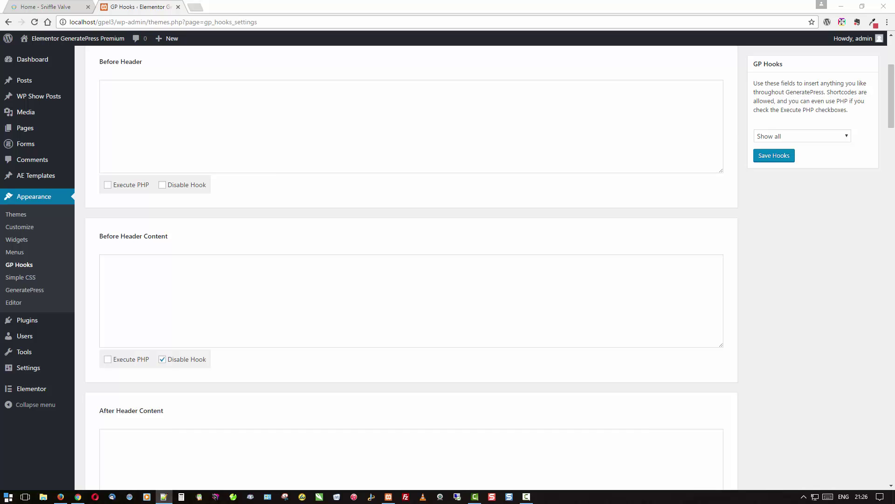
- Paste the is_page PHP snippet into Before Header Content: template 115 on services/about, 21 elsewhere
{"action": "left_click", "coordinate": [131, 265]}
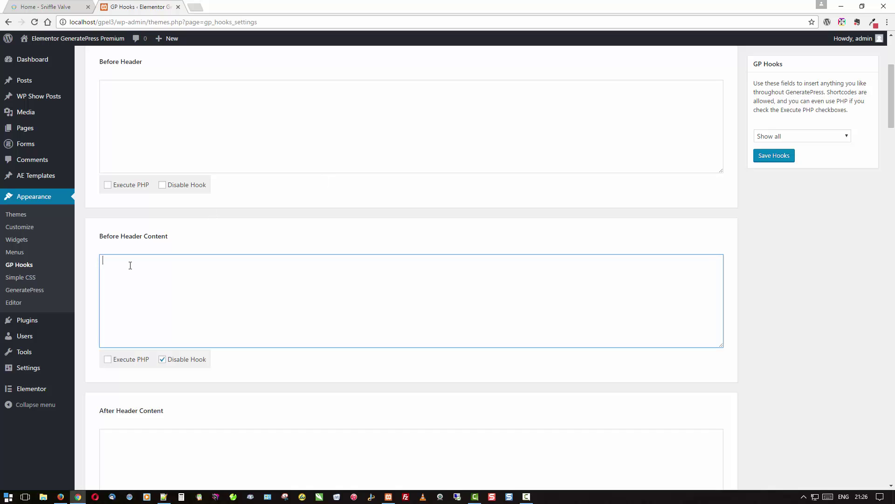
{"action": "type", "text": "<?php if ( is_page( array( 'services', 'about'  ) ) ) {     echo do_shortcode( '[INSERT_ELEMENTOR id=115]' ); } else {     echo do_shortcode( '[INSERT_ELEMENTOR id=21]' ); } ?>"}
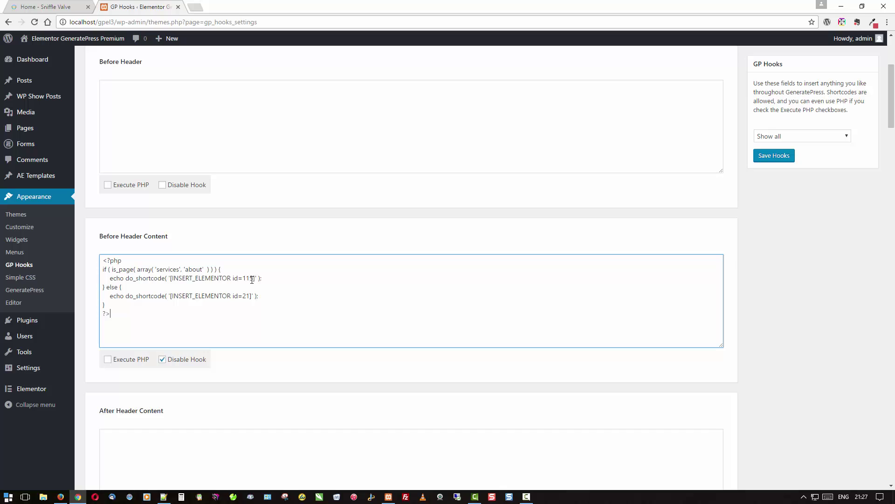
- Untick Disable Hook, tick Execute PHP, save the hooks, and switch to Firefox
{"action": "left_click", "coordinate": [163, 362]}
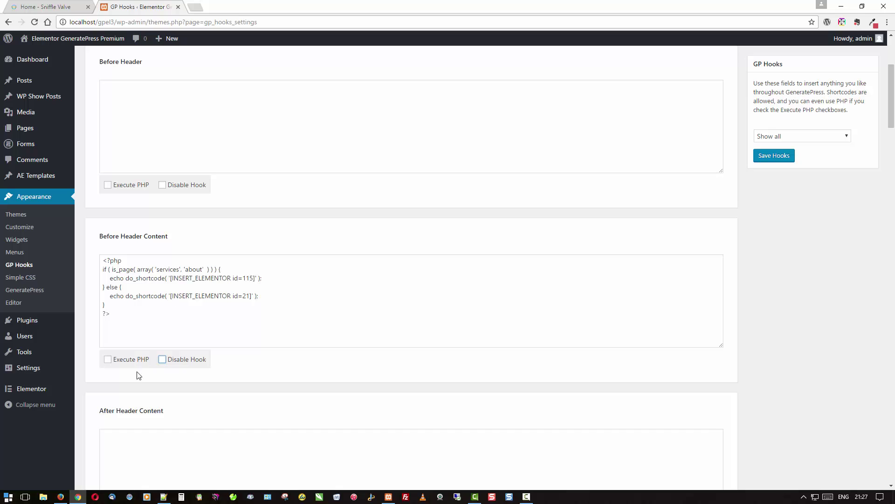
{"action": "left_click", "coordinate": [108, 362]}
{"action": "left_click", "coordinate": [777, 159]}
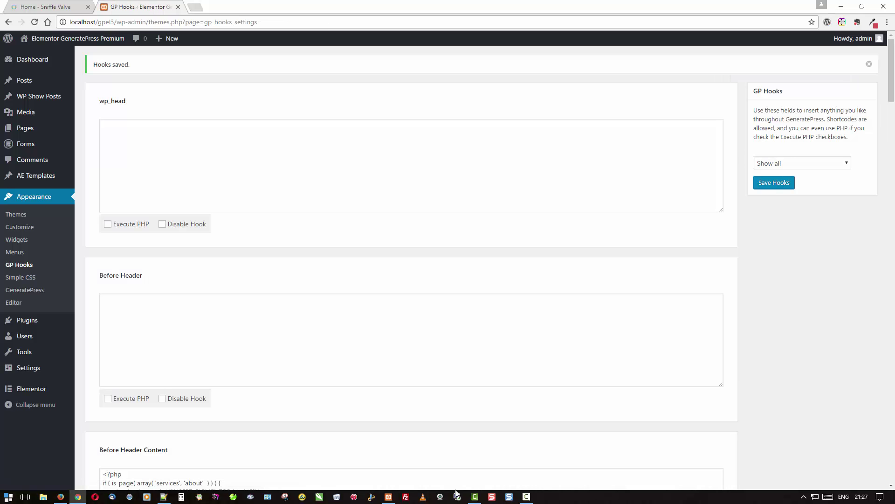
{"action": "left_click", "coordinate": [60, 496]}
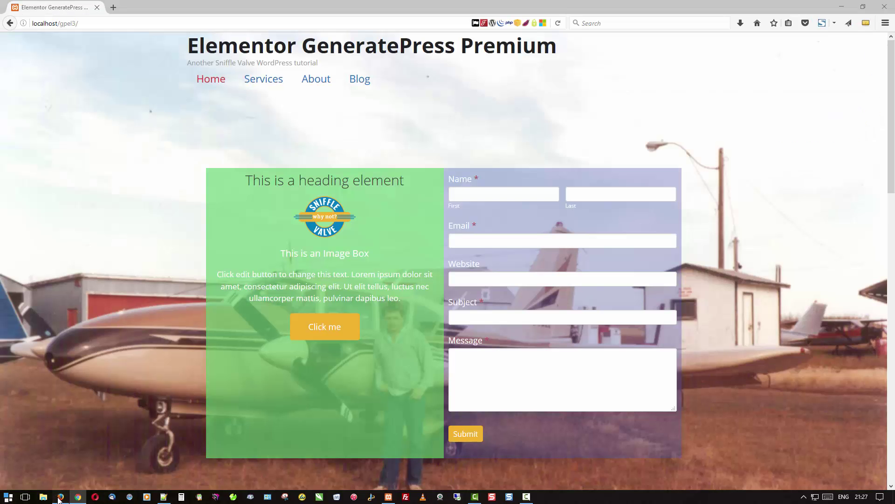
- Reload the home page to show the new Sniffle Valve header with logo, title and social icons
{"action": "right_click", "coordinate": [114, 255]}
{"action": "left_click", "coordinate": [169, 262]}
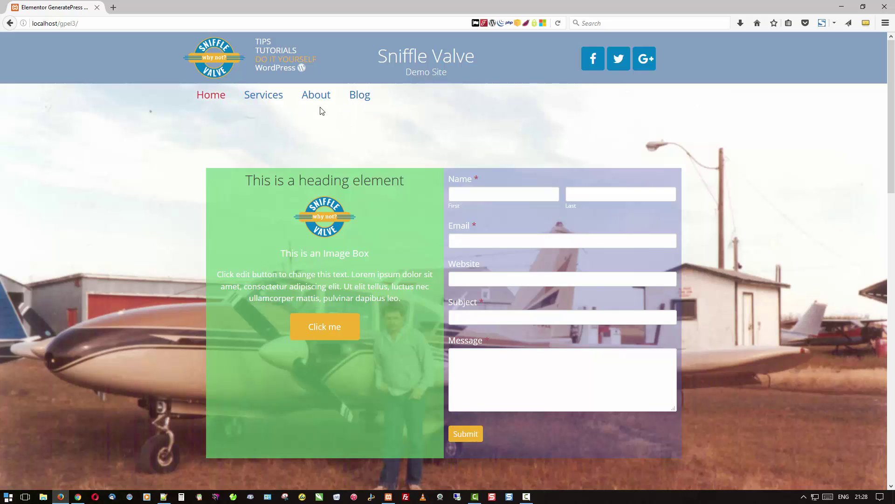
{"action": "left_click", "coordinate": [270, 99]}
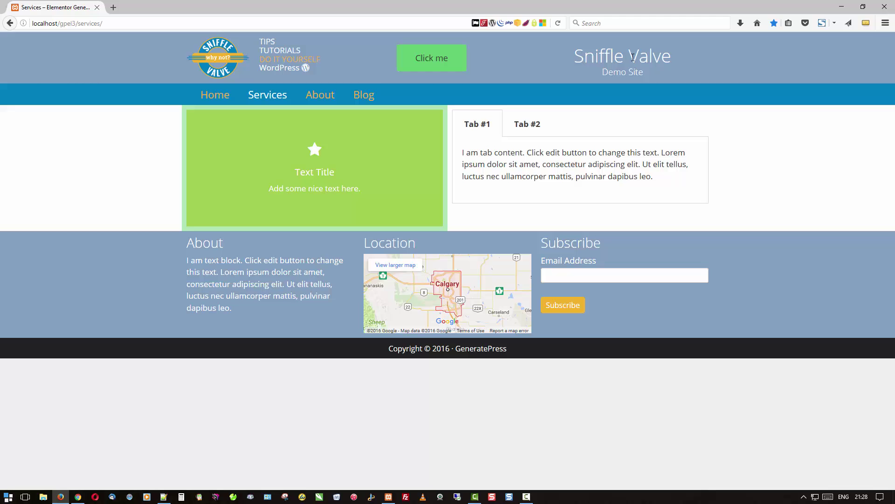
{"action": "left_click", "coordinate": [332, 96]}
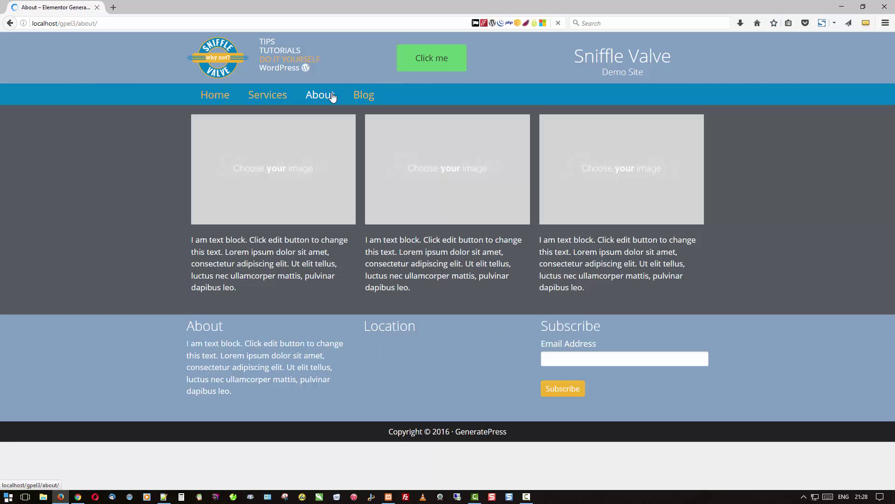
{"action": "left_click", "coordinate": [364, 96]}
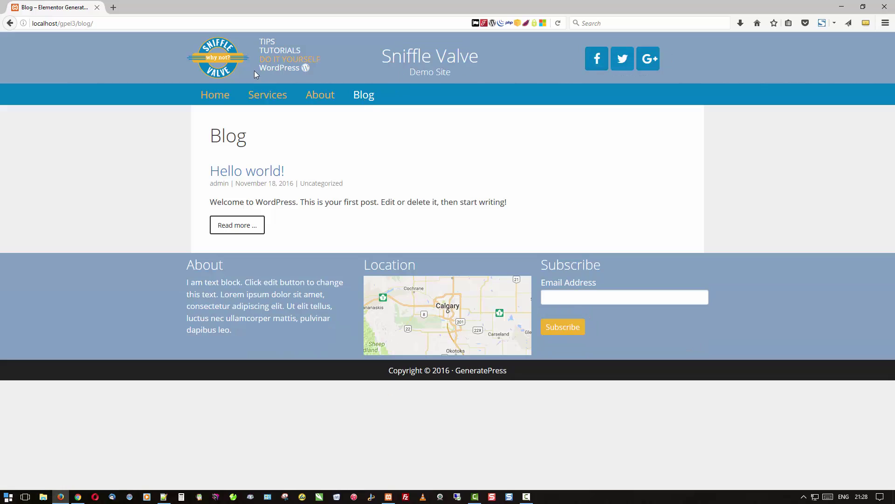
{"action": "left_click", "coordinate": [235, 92]}
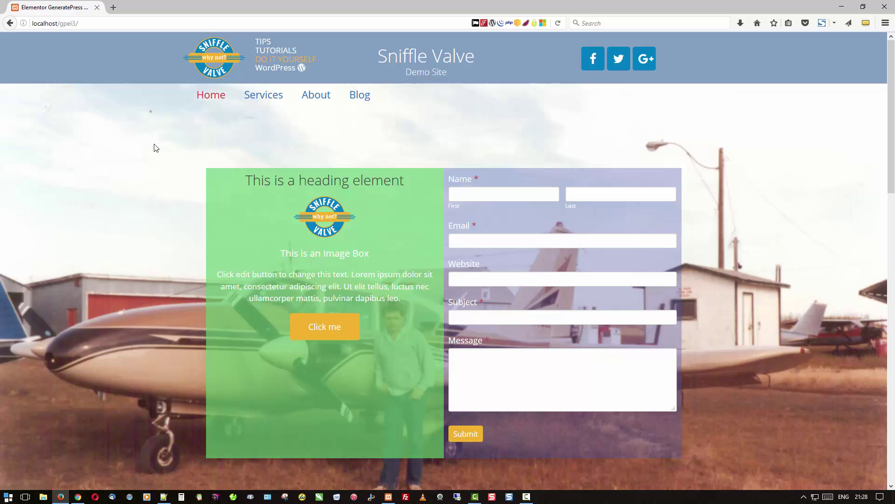
- Switch back to Chrome's GP Hooks page and scroll to the saved Before Header Content PHP
{"action": "left_click", "coordinate": [78, 496]}
{"action": "scroll", "coordinate": [196, 247], "scroll_direction": "down", "scroll_amount": 6}
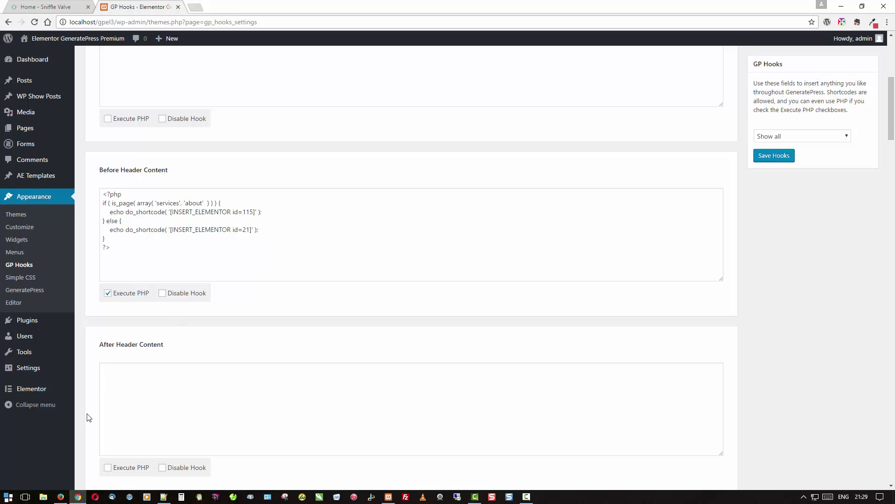
- Switch from the GP Hooks settings to the 'Home - Sniffle Valve' tab in Chrome
{"action": "left_click", "coordinate": [64, 8]}
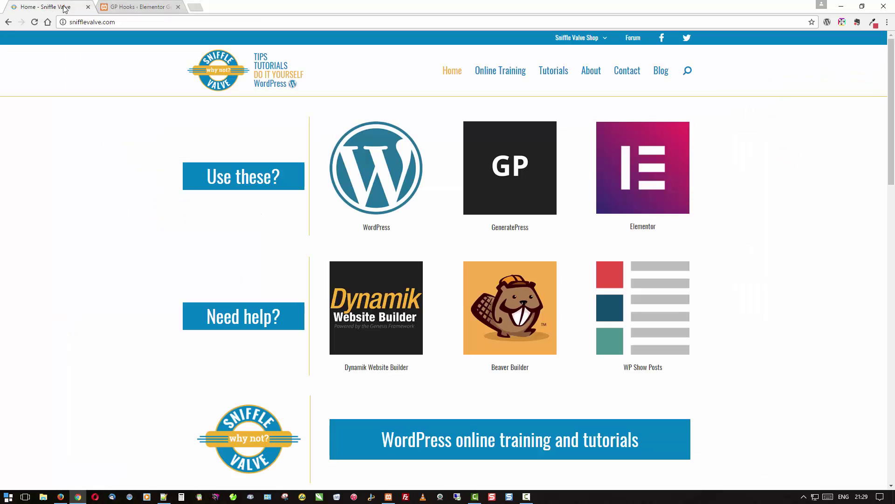